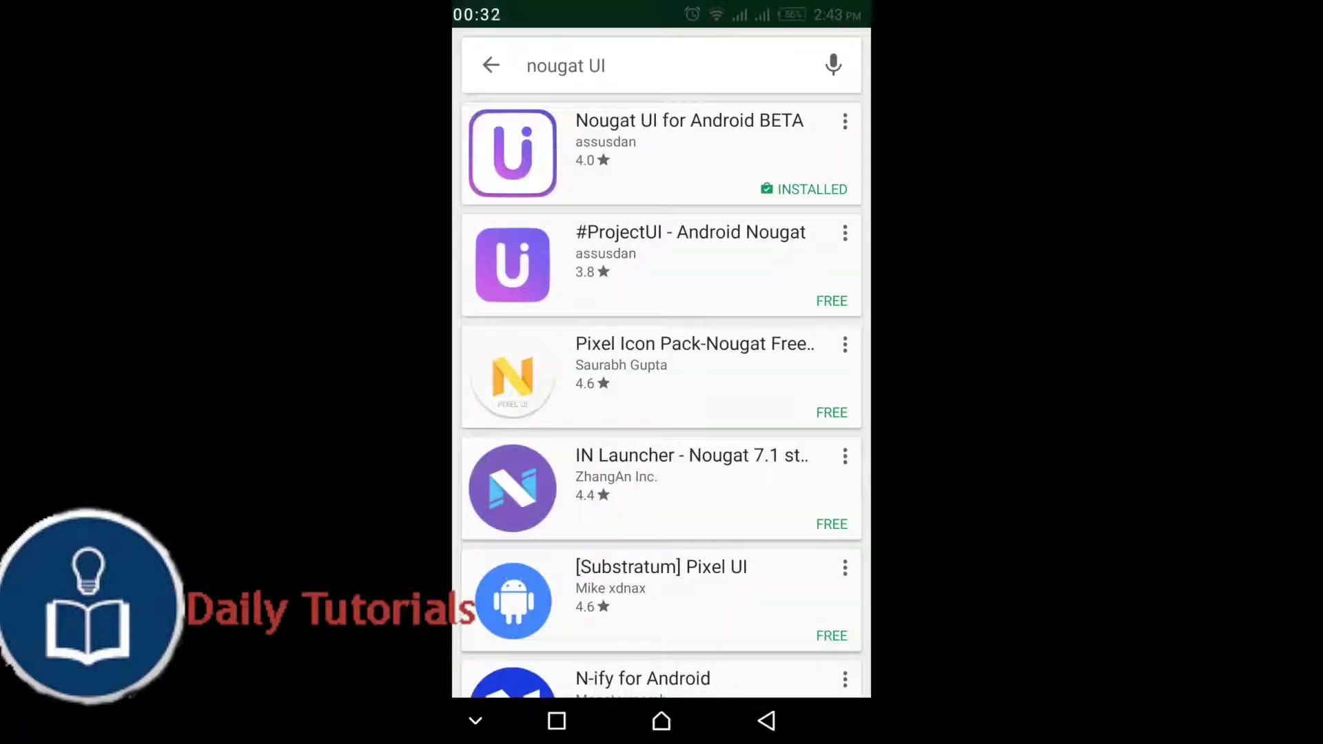
Open the Nougat UI for Android BETA page from the 'nougat UI' search results
left_click(689, 148)
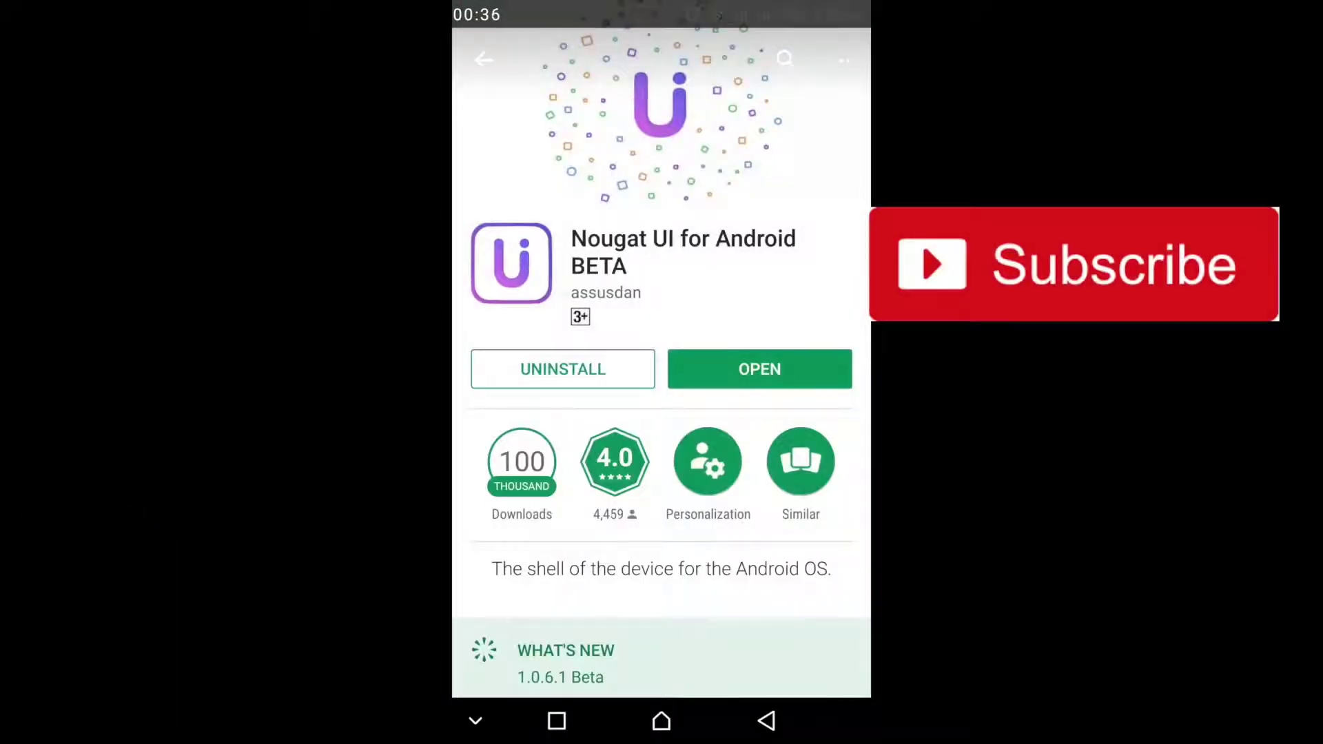
Launch Nougat UI for Android BETA, pass its Hello, Nougat! intro, and open Settings
left_click(760, 369)
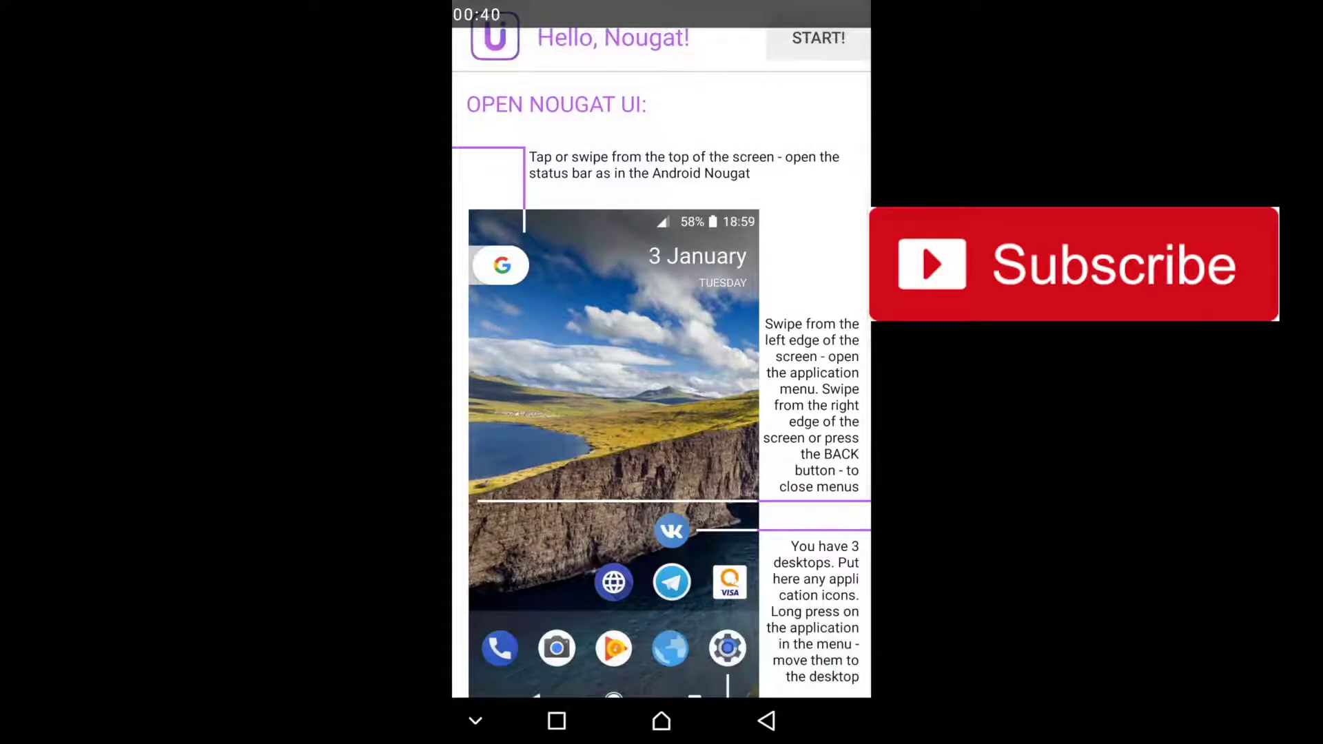
left_click(817, 38)
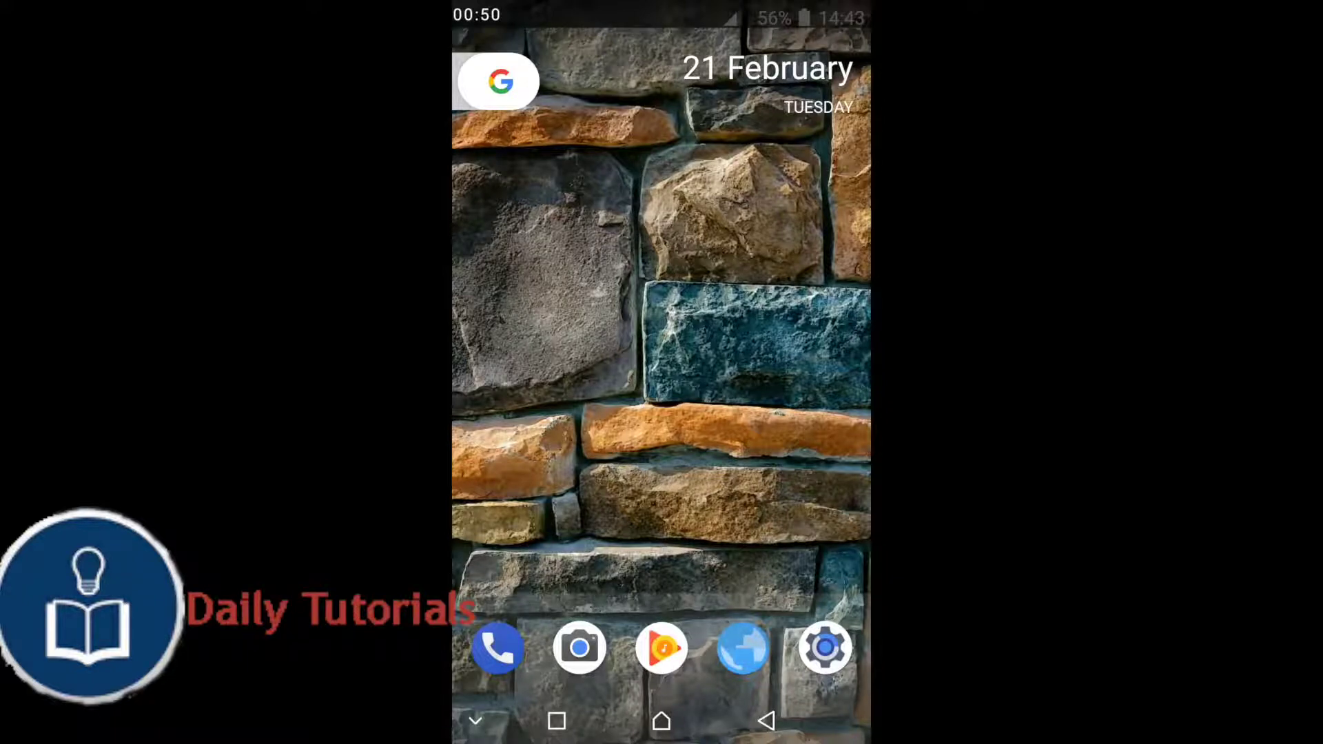
left_click(824, 648)
Confirm Phone status shows Android 7.1.1, then go Home to expand the home-app chooser
scroll(661, 426, "down", 10)
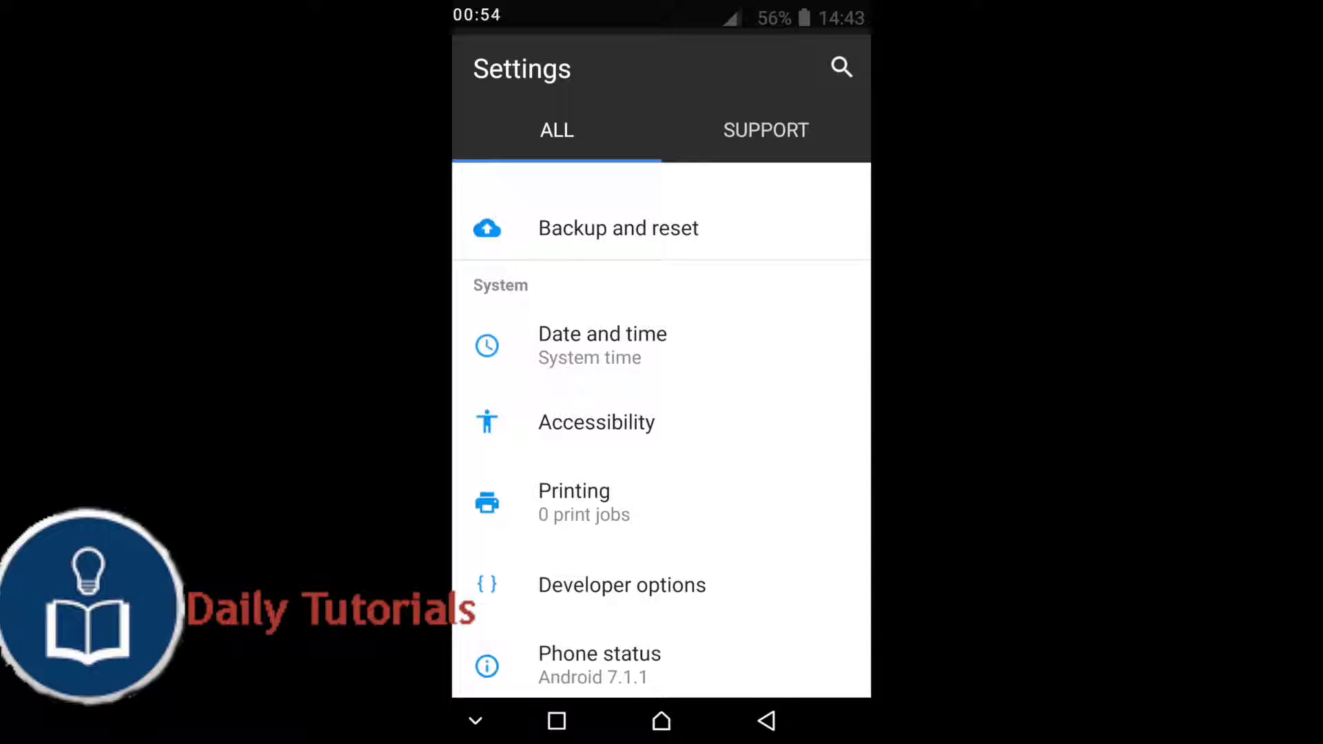
scroll(662, 427, "down", 2)
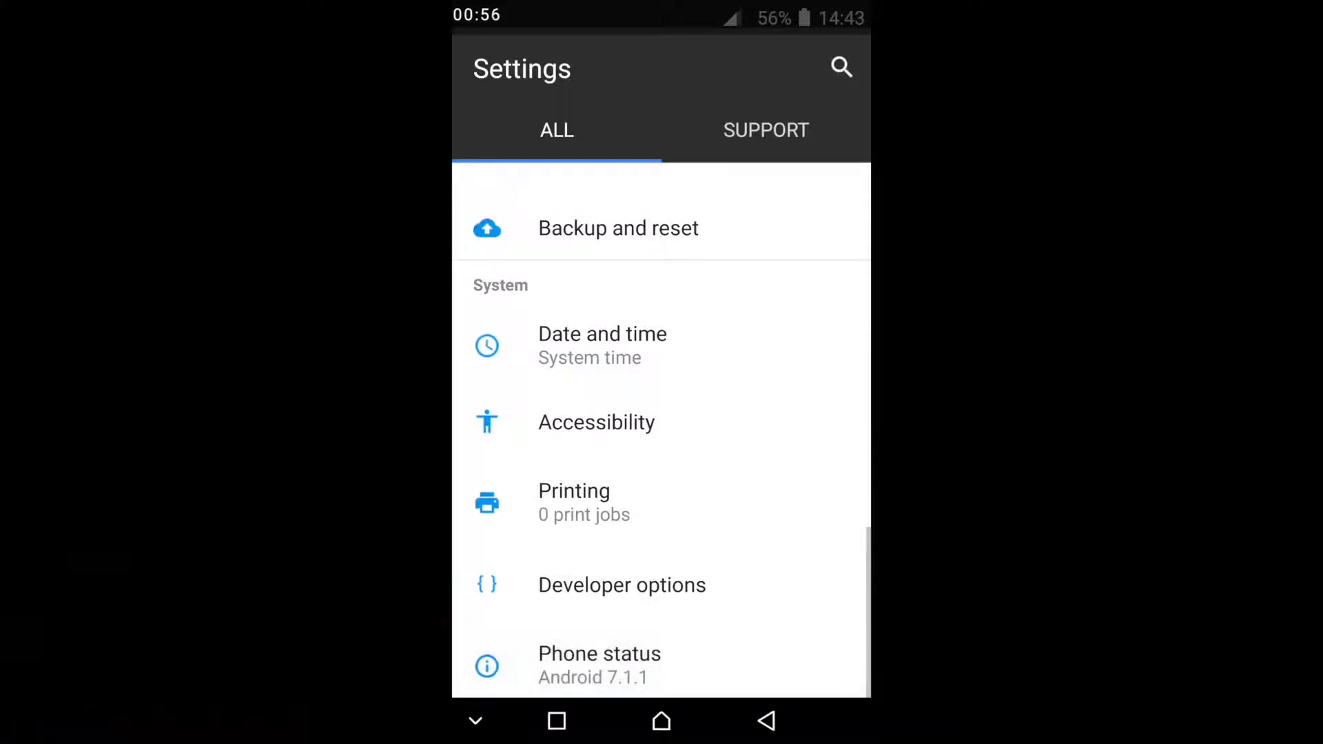
left_click(724, 666)
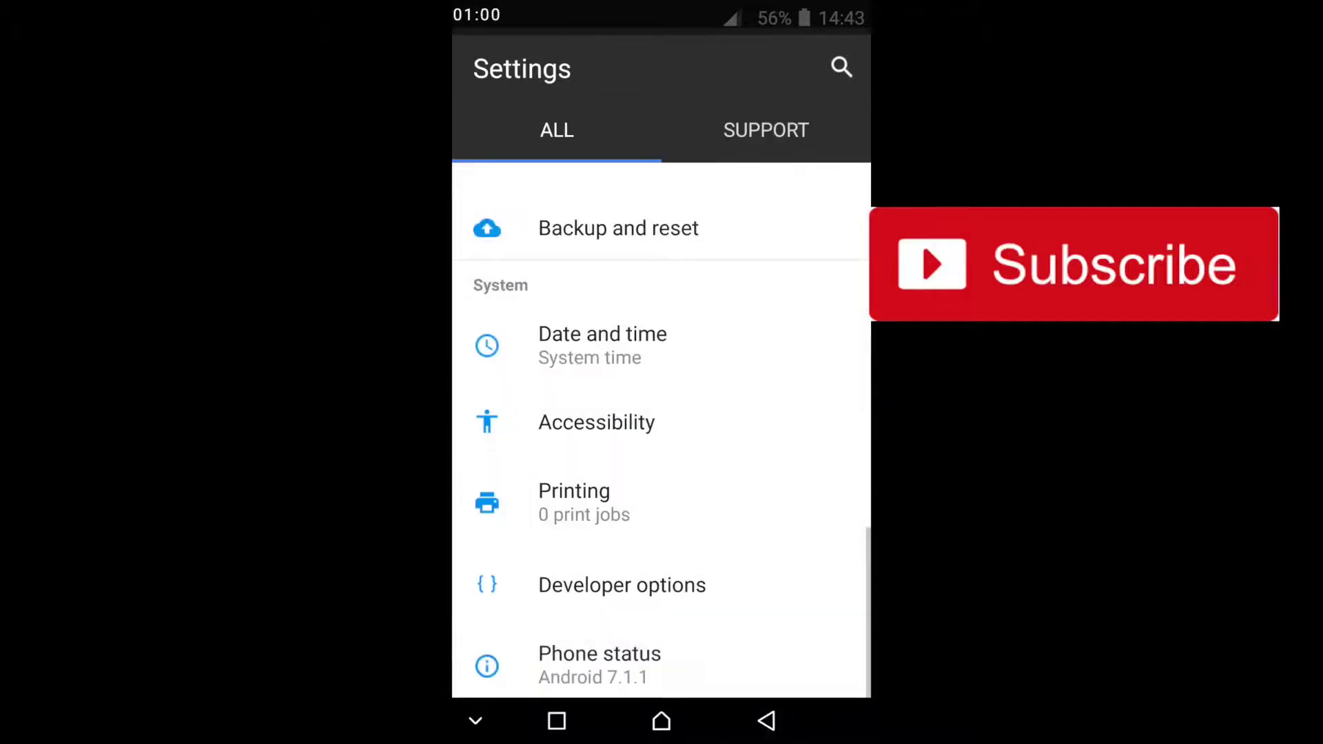
left_click(662, 719)
left_click_drag(662, 607, 661, 460)
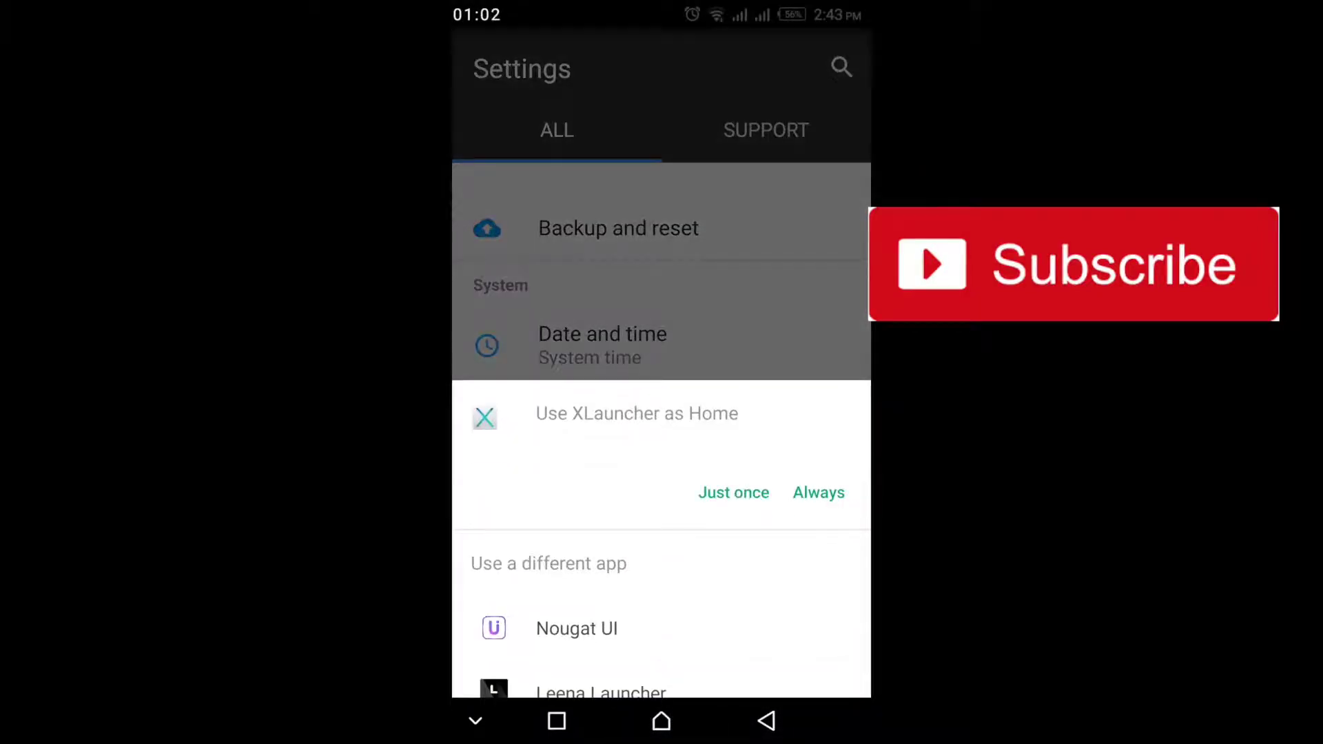
Pick Nougat UI as the home app, then open and close its Settings
left_click(576, 601)
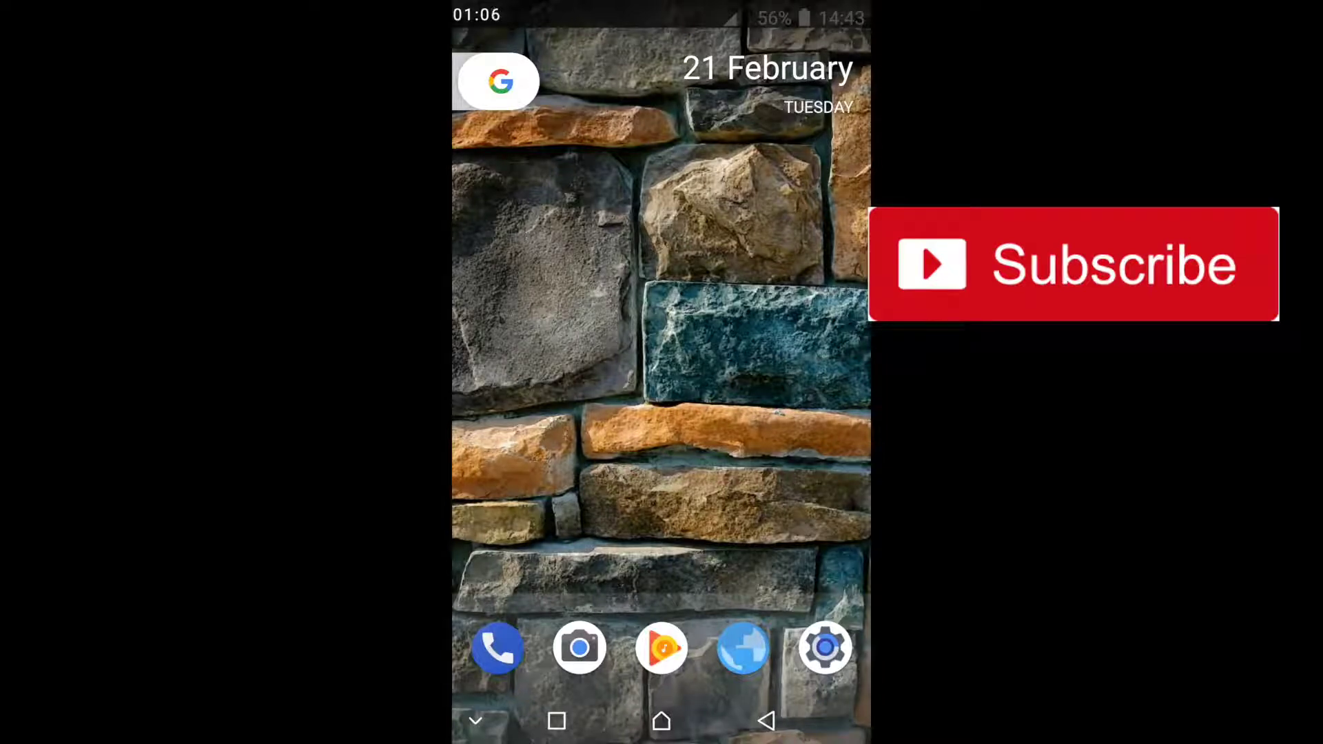
left_click(825, 647)
left_click(662, 721)
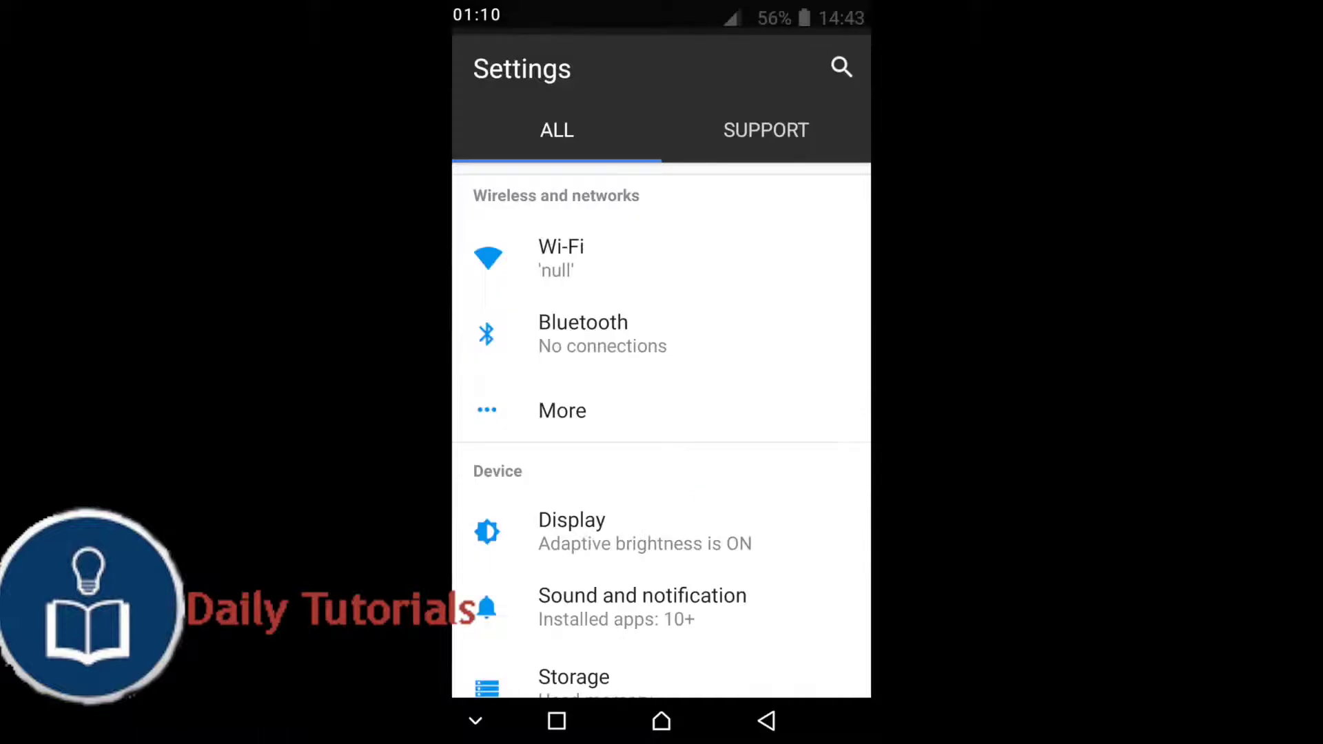
left_click(765, 721)
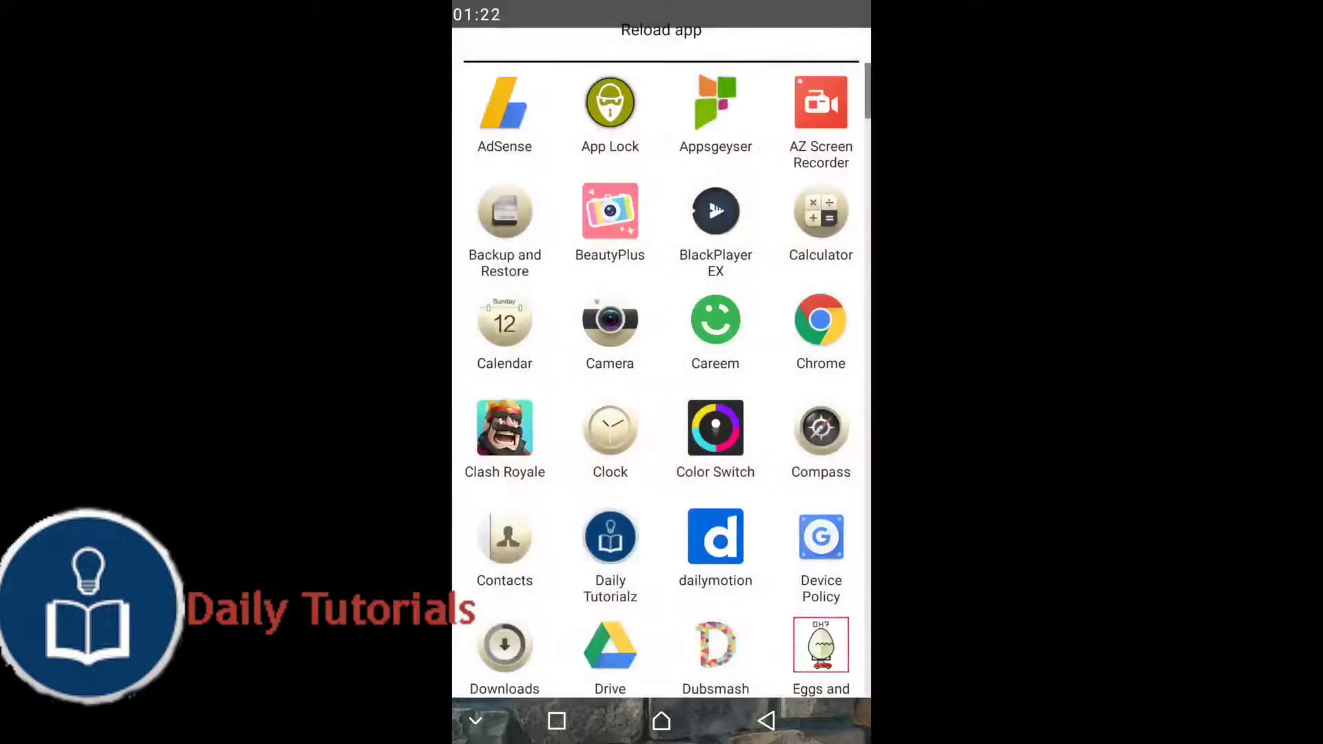
scroll(661, 379, "down", 5)
scroll(661, 379, "down", 3)
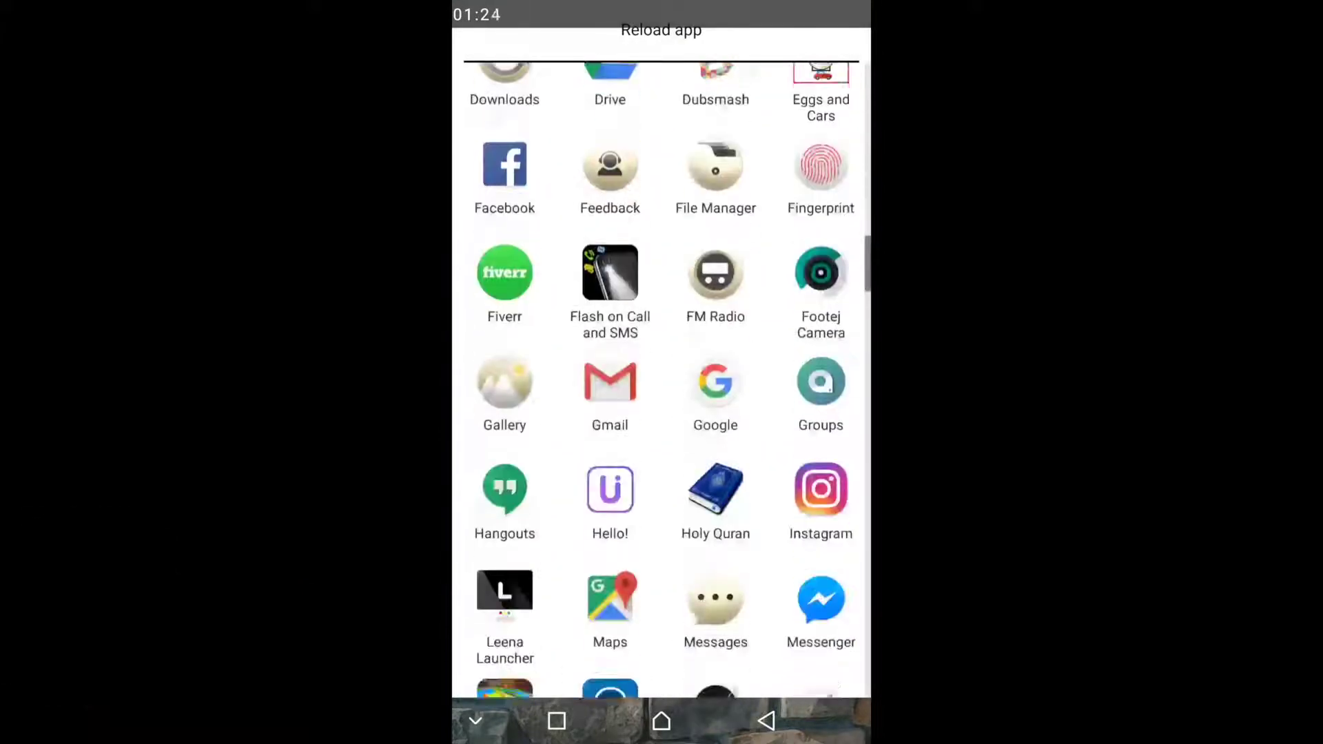
scroll(662, 379, "down", 10)
scroll(662, 380, "down", 9)
left_click(766, 721)
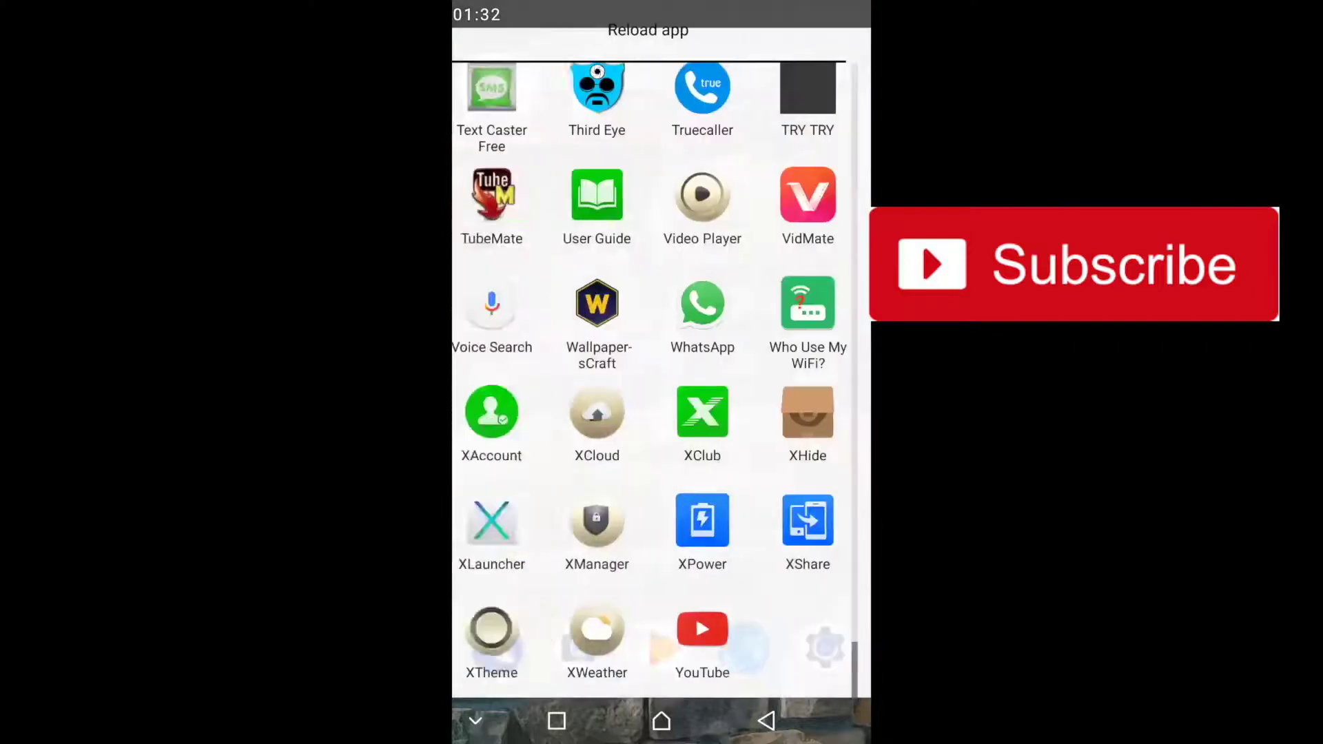
scroll(662, 364, "up", 10)
scroll(662, 365, "up", 10)
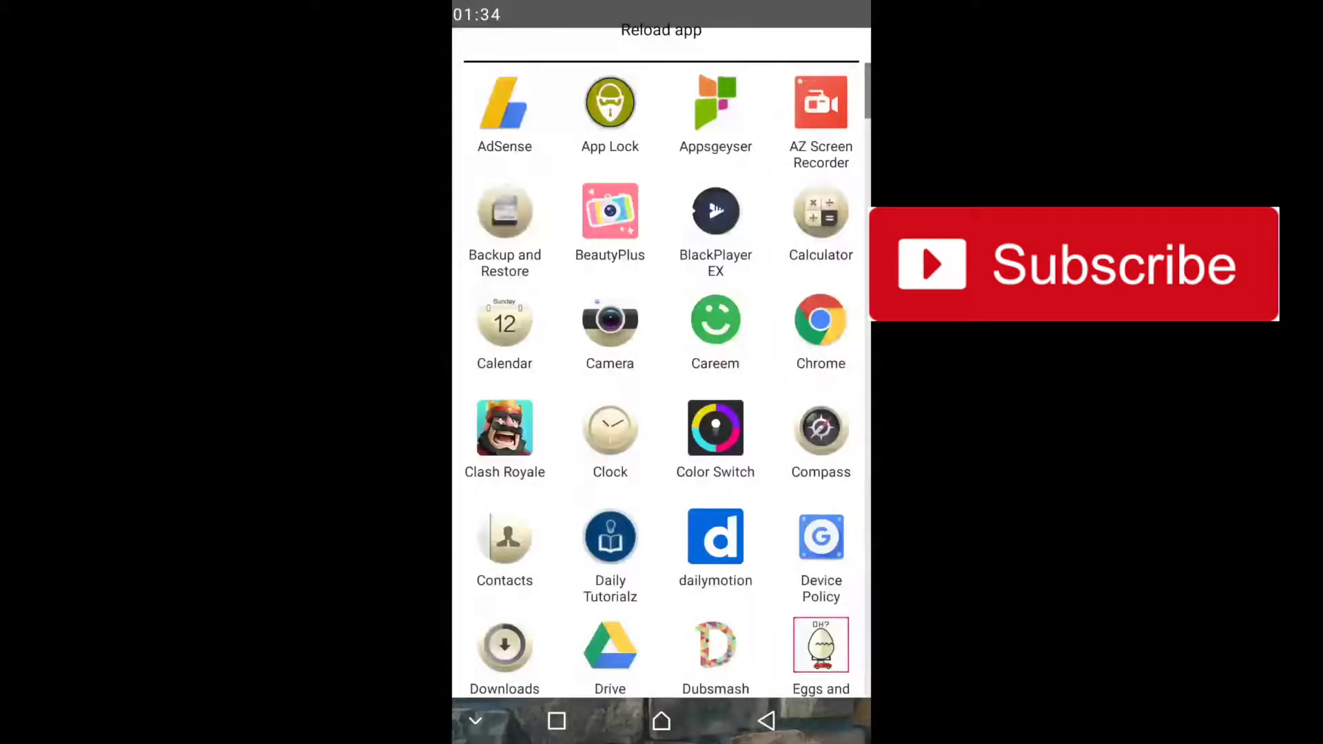
scroll(661, 379, "down", 3)
scroll(662, 380, "down", 5)
scroll(661, 380, "down", 1)
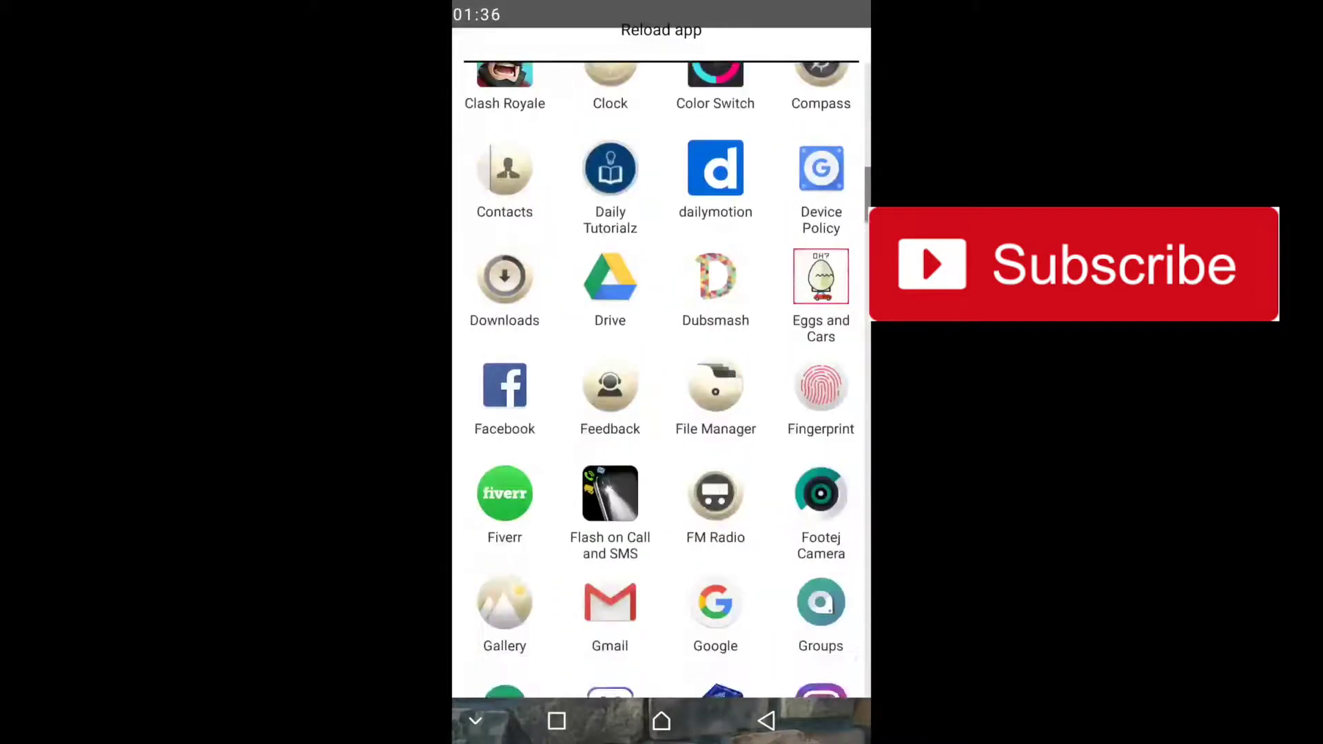
scroll(662, 380, "down", 5)
scroll(661, 380, "down", 1)
scroll(662, 379, "down", 5)
left_click(766, 721)
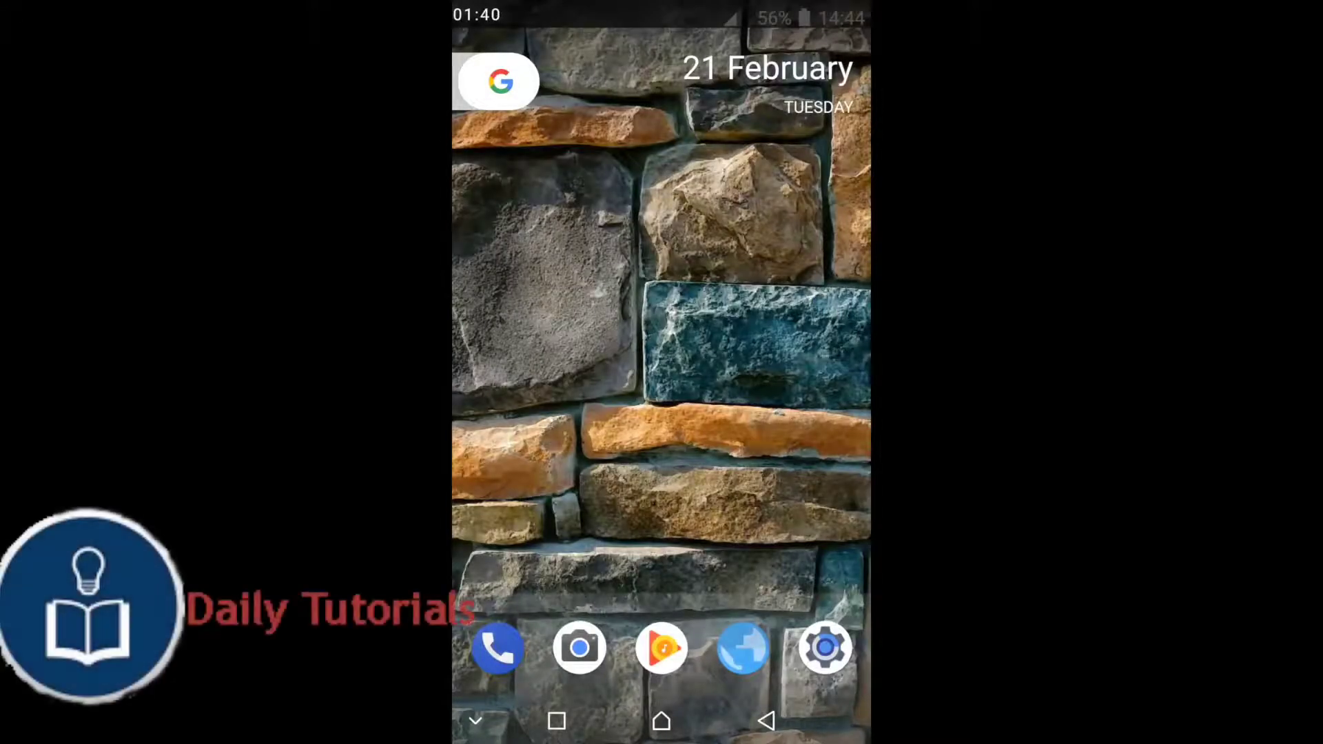
left_click(825, 648)
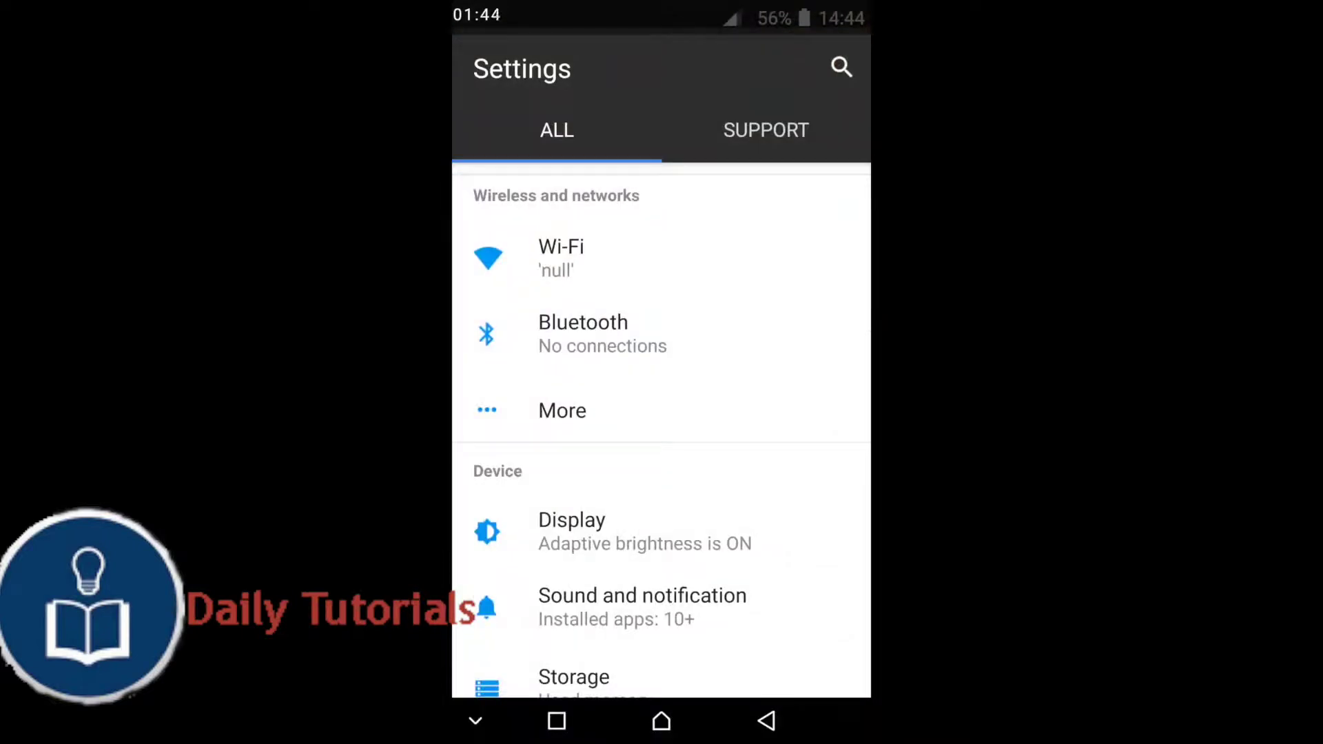
scroll(661, 427, "down", 5)
scroll(662, 427, "down", 10)
scroll(661, 427, "down", 2)
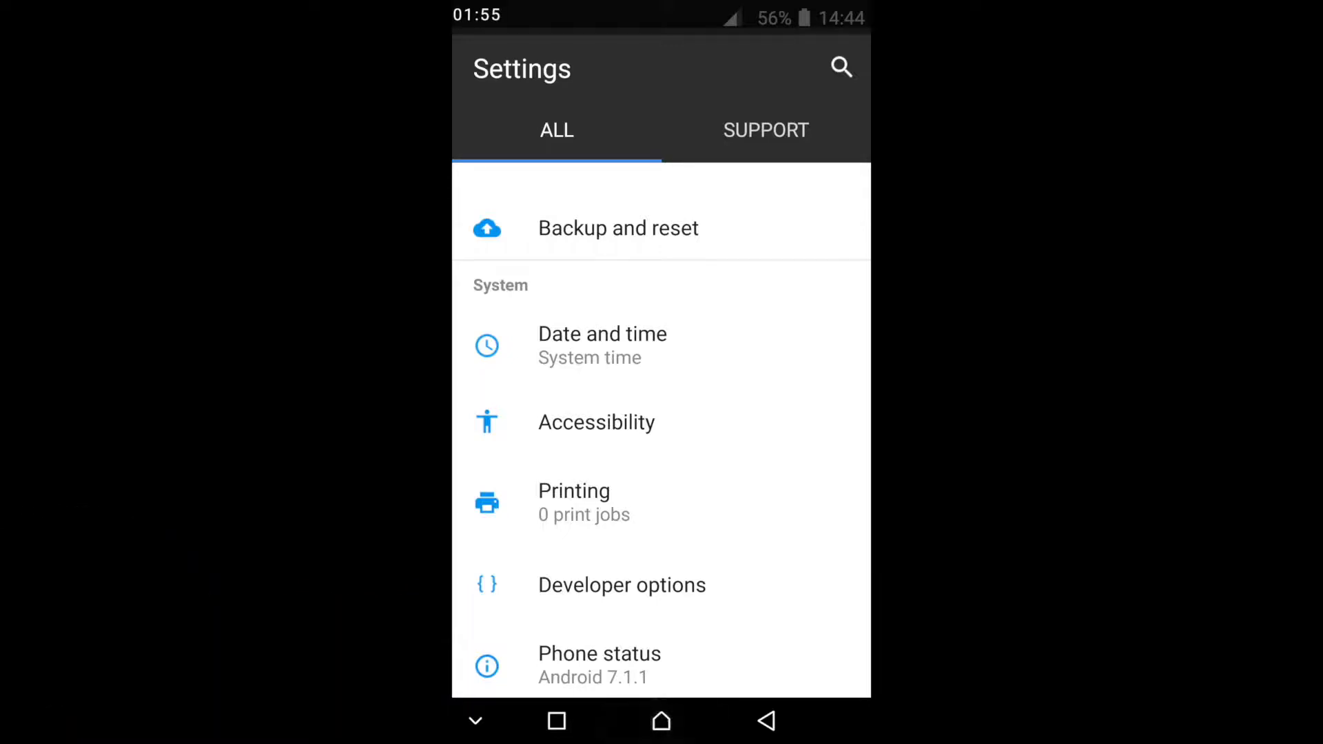
left_click(766, 720)
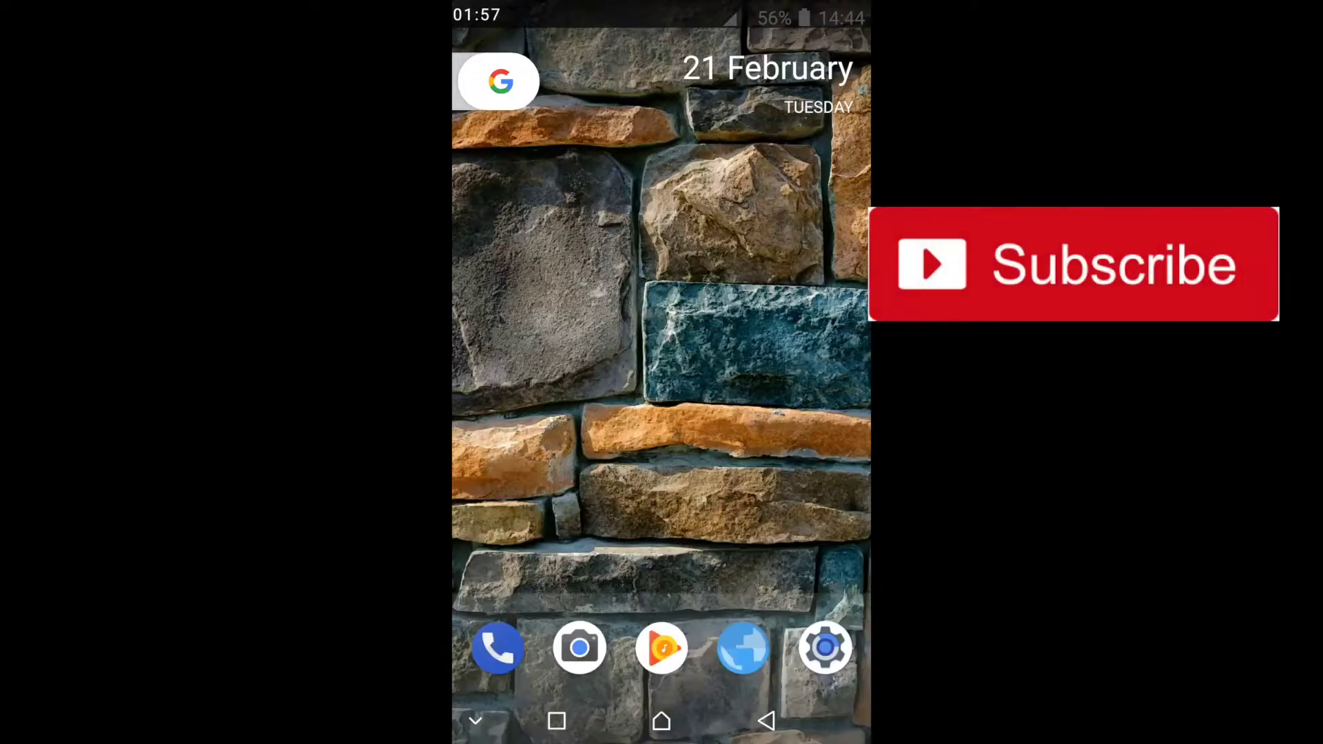